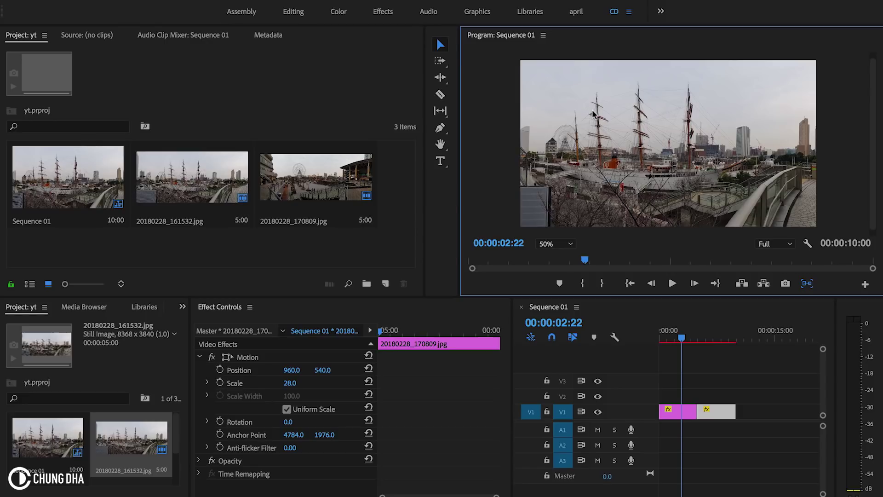
{"action": "left_click_drag", "start_coordinate": [684, 335], "coordinate": [708, 328]}
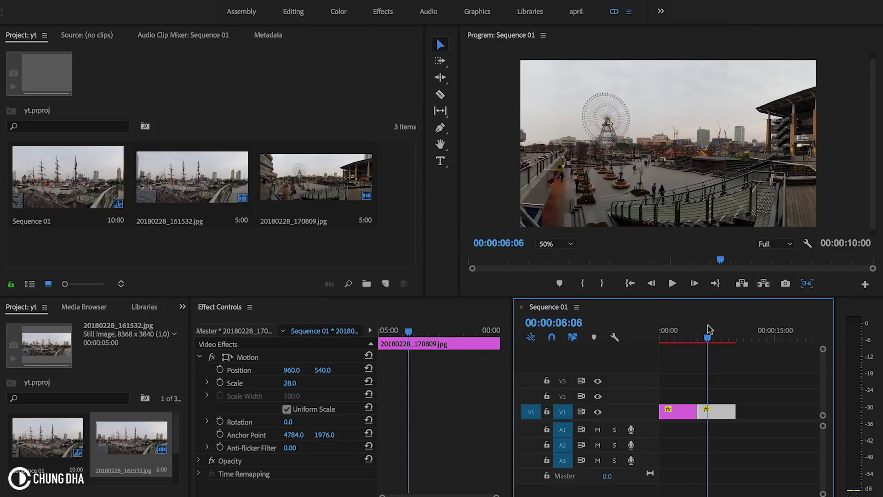
{"action": "left_click_drag", "start_coordinate": [697, 343], "coordinate": [680, 338]}
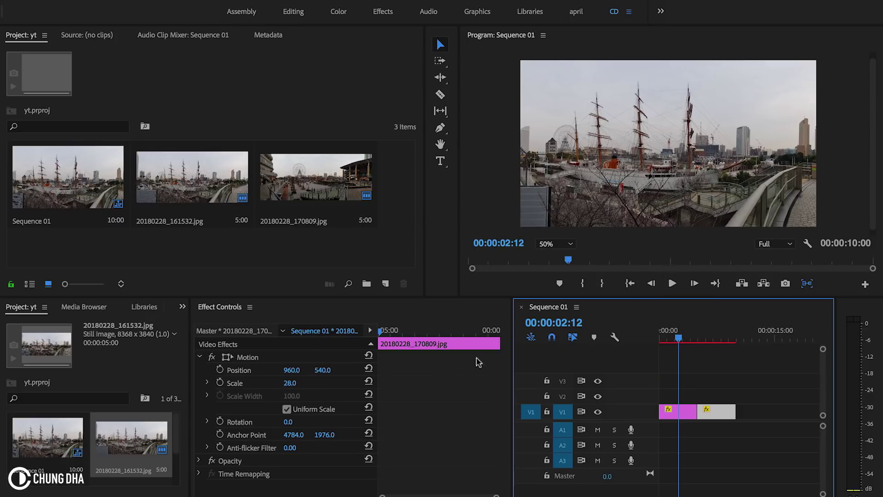
{"action": "mouse_move", "coordinate": [676, 338]}
{"action": "left_mouse_down"}
{"action": "mouse_move", "coordinate": [710, 337]}
{"action": "mouse_move", "coordinate": [683, 345]}
{"action": "left_mouse_up"}
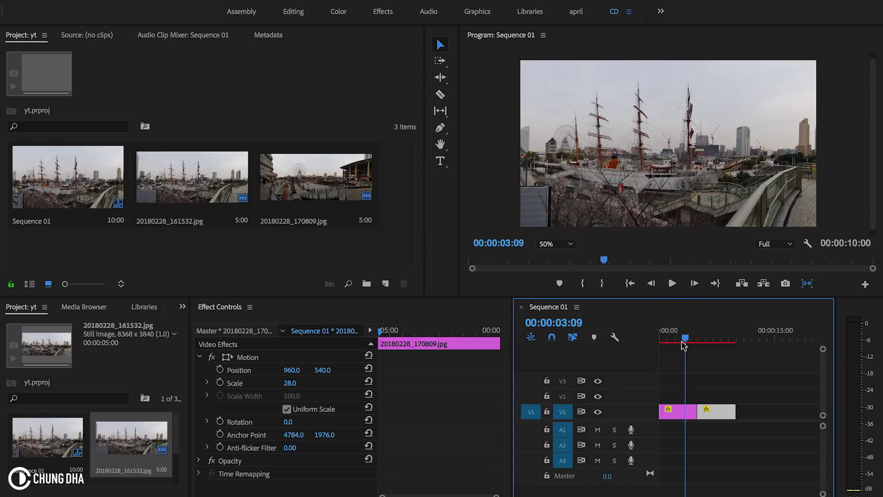
{"action": "mouse_move", "coordinate": [666, 341]}
{"action": "left_mouse_down"}
{"action": "mouse_move", "coordinate": [699, 336]}
{"action": "mouse_move", "coordinate": [672, 337]}
{"action": "left_mouse_up"}
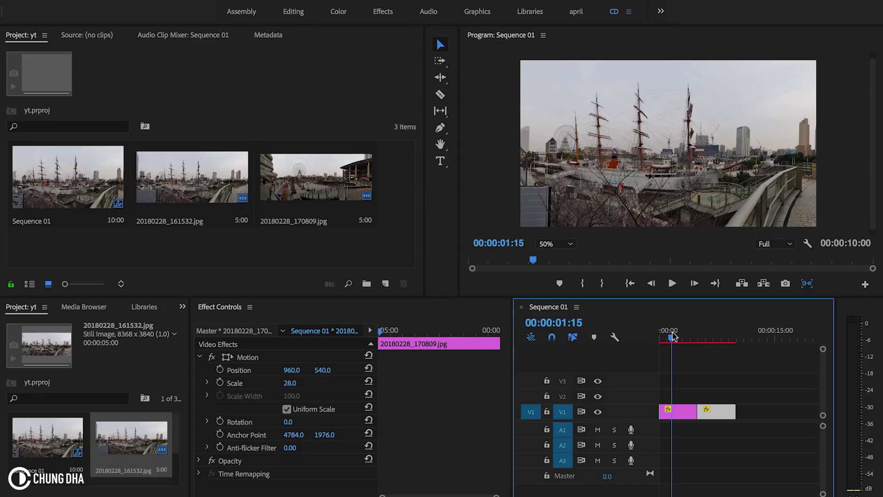
{"action": "left_click_drag", "start_coordinate": [291, 370], "coordinate": [297, 370]}
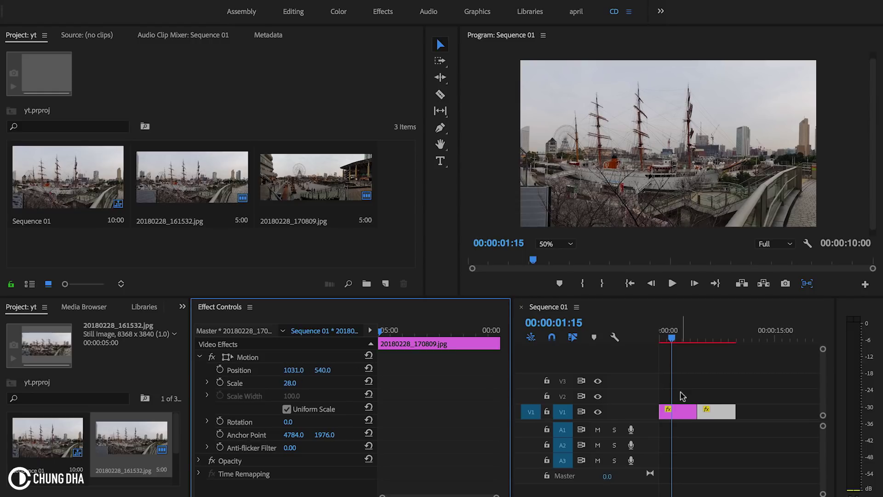
Select the ship photo, shift its Position X right and set a Position keyframe at the clip start.
{"action": "left_click", "coordinate": [685, 414]}
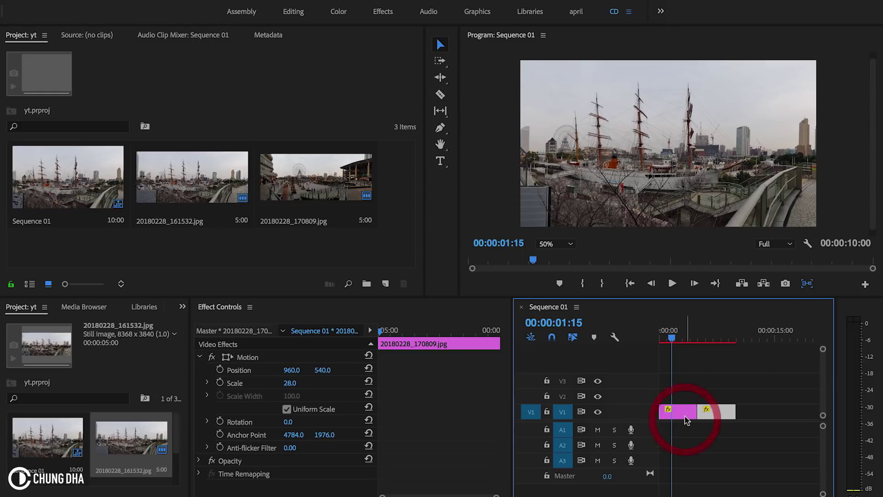
{"action": "left_click_drag", "start_coordinate": [292, 370], "coordinate": [412, 370]}
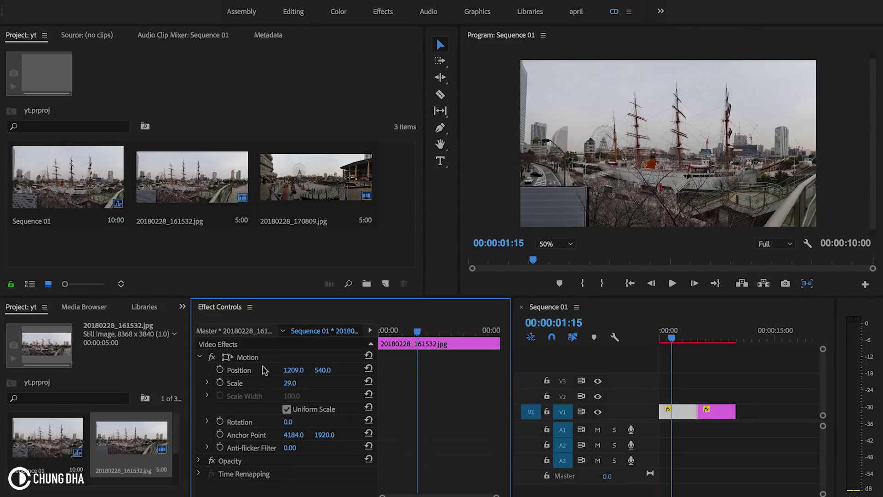
{"action": "left_click", "coordinate": [220, 369]}
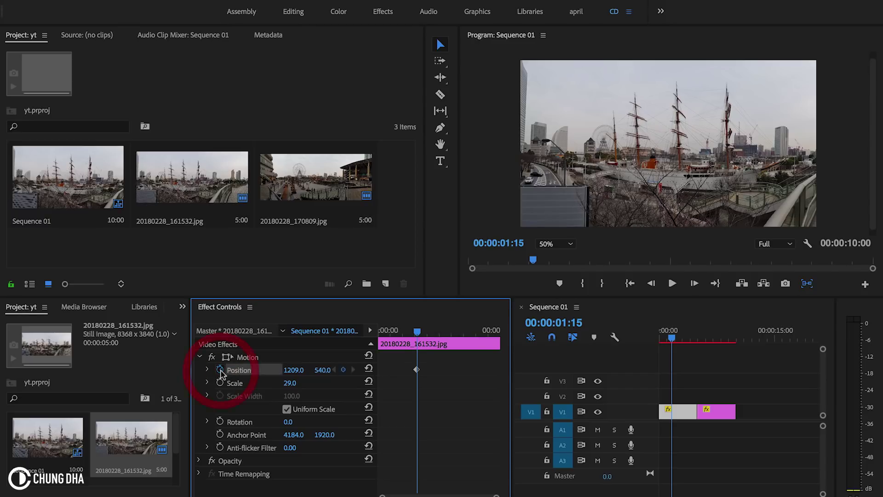
{"action": "left_click_drag", "start_coordinate": [417, 372], "coordinate": [372, 368]}
Add a second Position keyframe sliding the photo left, placed at the clip end.
{"action": "left_click_drag", "start_coordinate": [294, 373], "coordinate": [286, 373]}
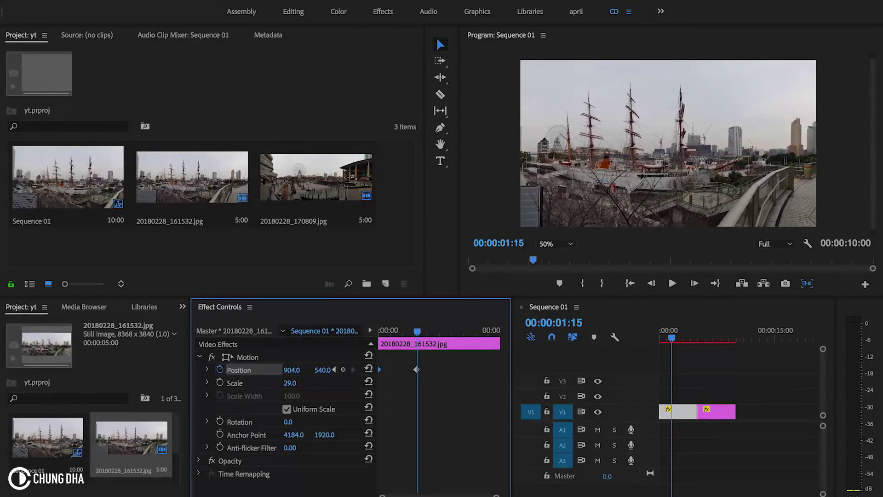
{"action": "left_click_drag", "start_coordinate": [292, 370], "coordinate": [244, 370]}
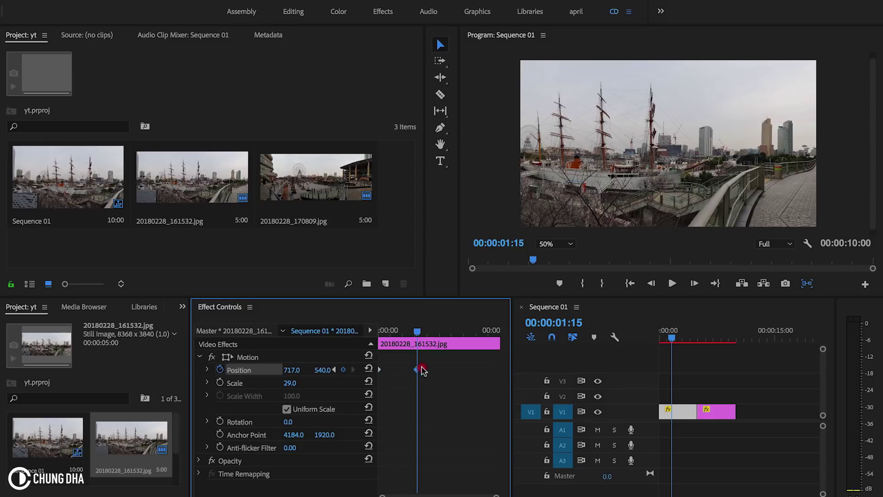
{"action": "left_click_drag", "start_coordinate": [421, 370], "coordinate": [515, 368]}
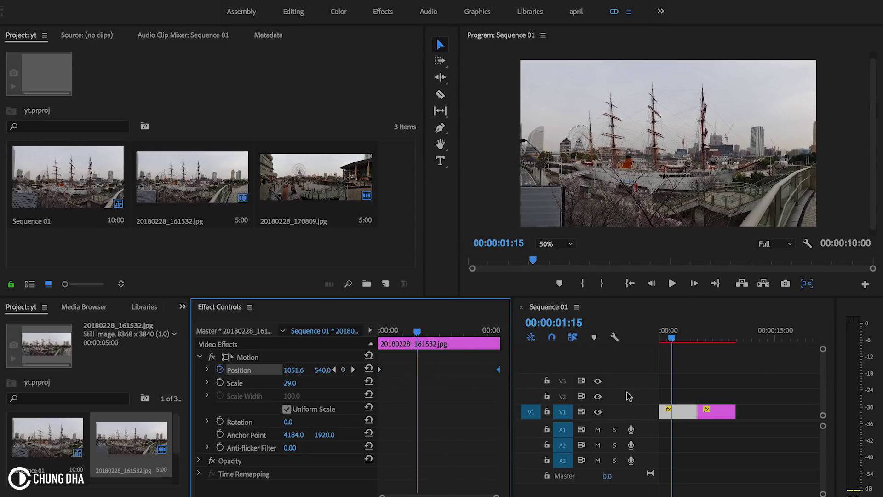
Play the ship photo's pan from the start of the sequence to review it.
{"action": "left_click", "coordinate": [632, 338]}
{"action": "key", "text": "Home"}
{"action": "key", "text": "space"}
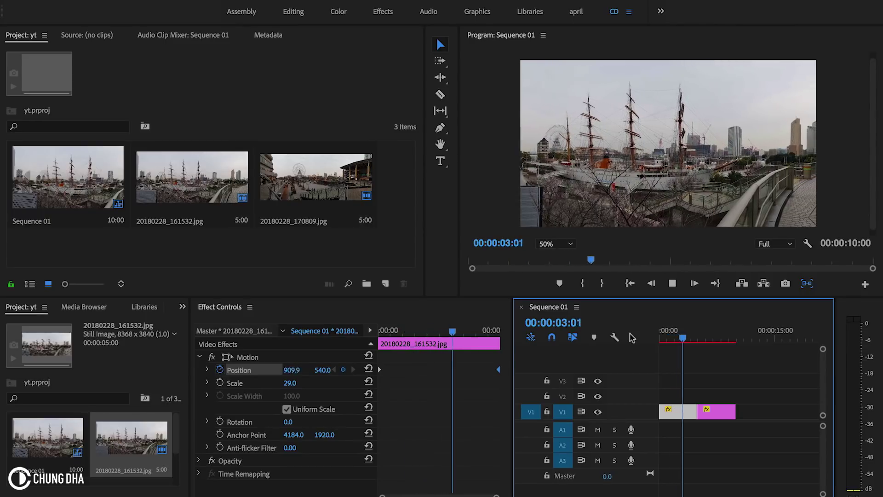
{"action": "key", "text": "space"}
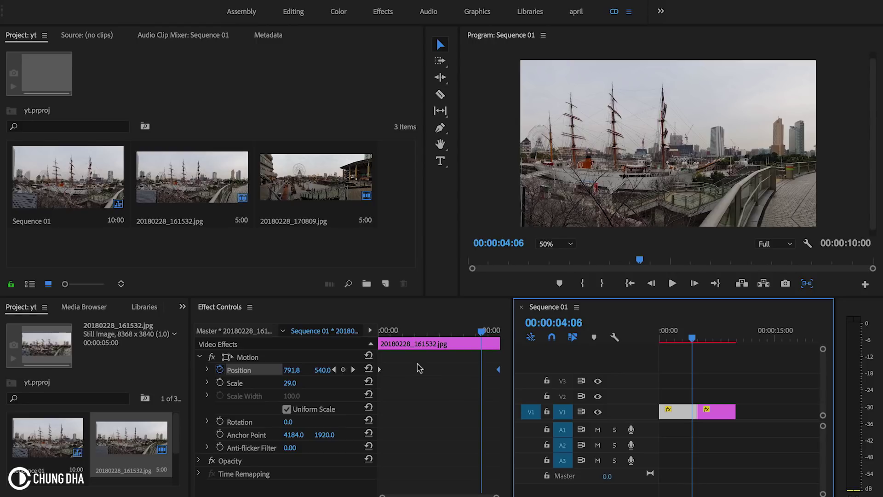
Retime the Position keyframes so the pan runs from 717.0 to 1150.0, replay, and return to 00:00.
{"action": "left_click_drag", "start_coordinate": [379, 370], "coordinate": [424, 369]}
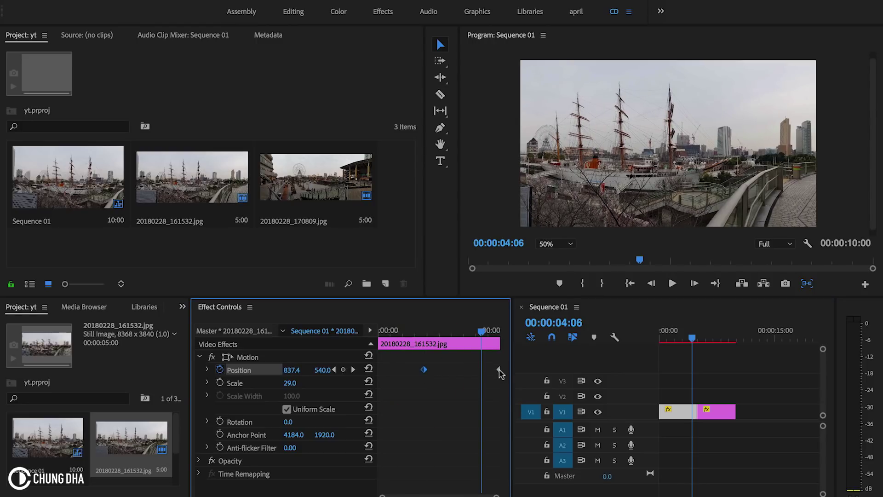
{"action": "mouse_move", "coordinate": [500, 373]}
{"action": "left_mouse_down"}
{"action": "mouse_move", "coordinate": [379, 370]}
{"action": "mouse_move", "coordinate": [508, 373]}
{"action": "left_mouse_up"}
{"action": "left_click", "coordinate": [424, 371]}
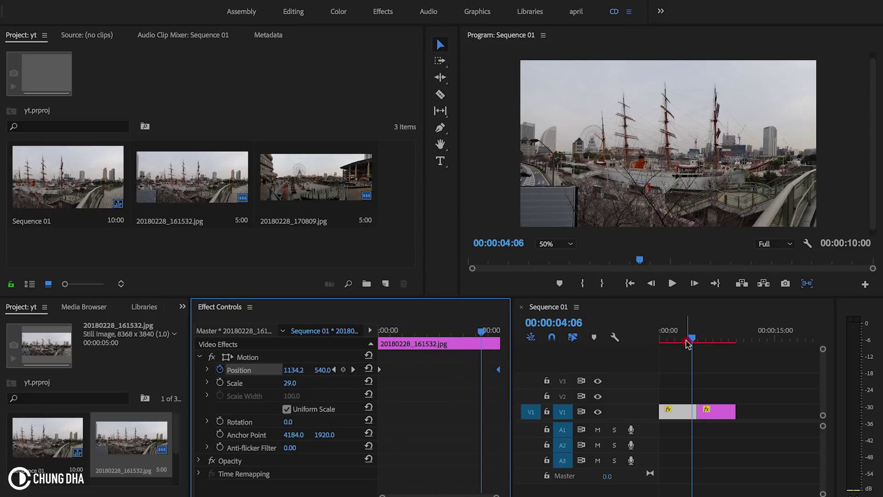
{"action": "left_click", "coordinate": [643, 346]}
{"action": "key", "text": "Home"}
{"action": "key", "text": "space"}
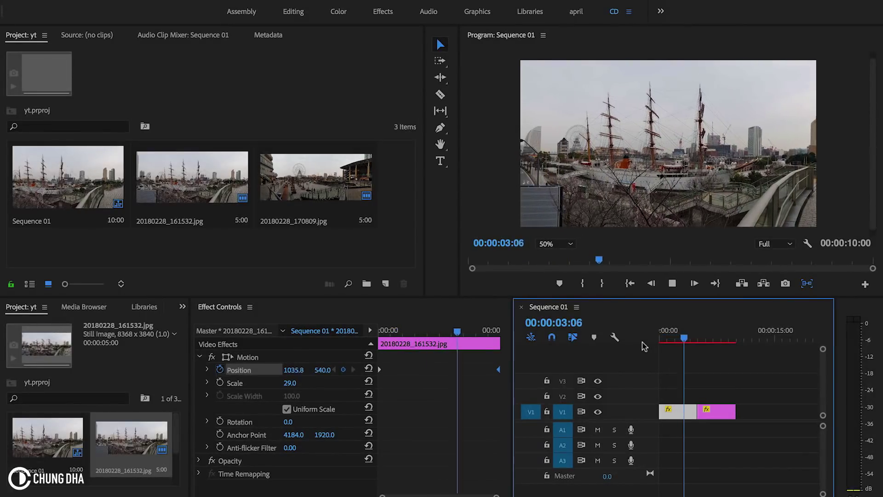
{"action": "key", "text": "space"}
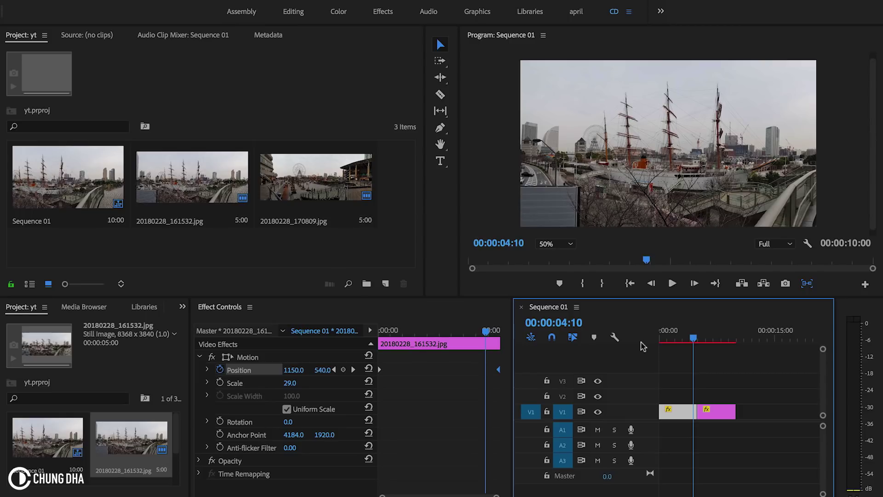
{"action": "left_click_drag", "start_coordinate": [481, 334], "coordinate": [370, 339]}
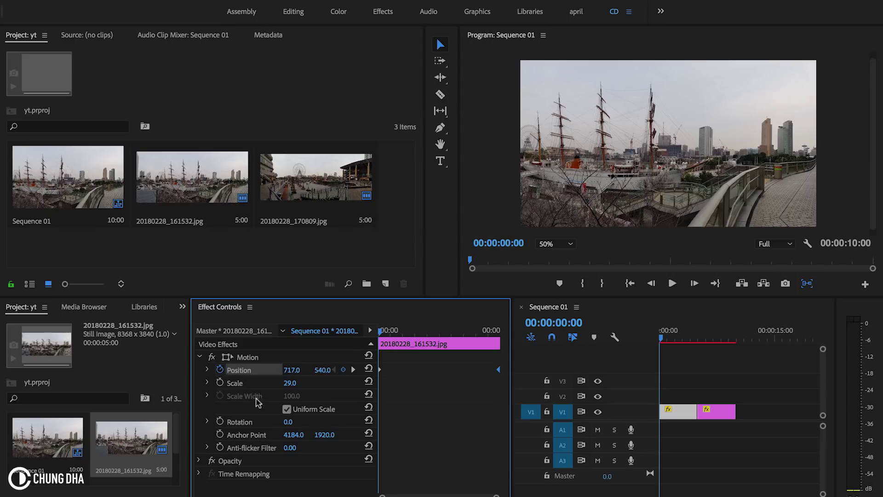
Keyframe the ship photo's Scale from 29 at the clip start to a zoom near 40 at its end.
{"action": "left_click", "coordinate": [220, 382]}
{"action": "left_click", "coordinate": [382, 330]}
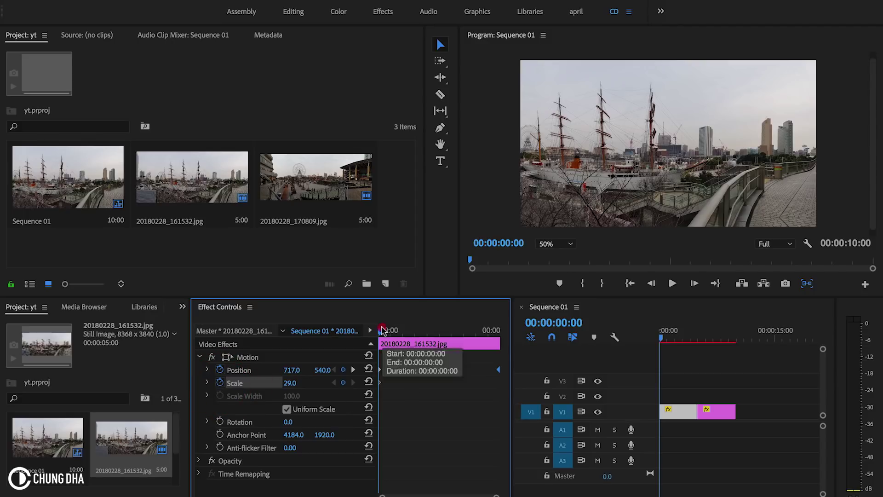
{"action": "left_click_drag", "start_coordinate": [382, 330], "coordinate": [476, 330]}
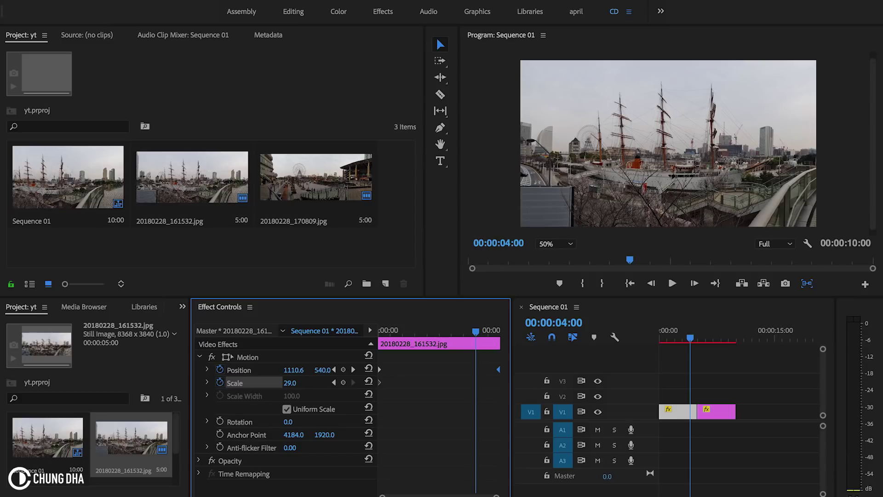
{"action": "left_click_drag", "start_coordinate": [289, 383], "coordinate": [300, 383]}
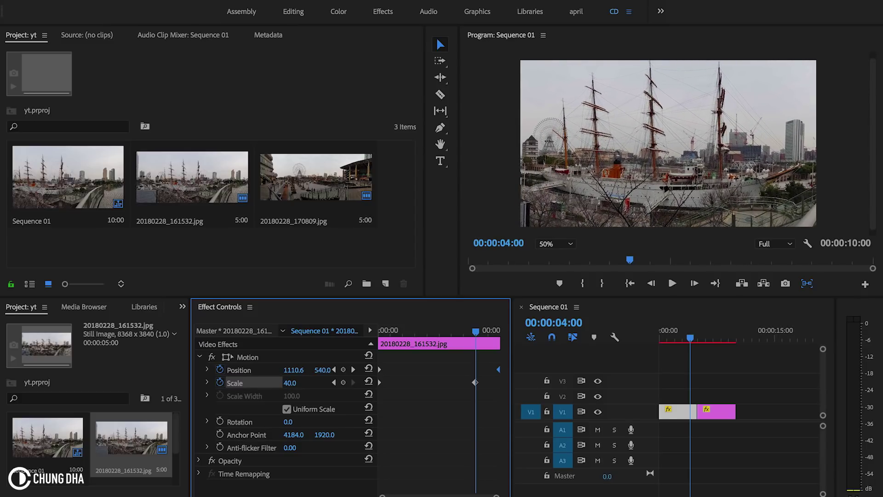
{"action": "left_click_drag", "start_coordinate": [476, 385], "coordinate": [510, 386]}
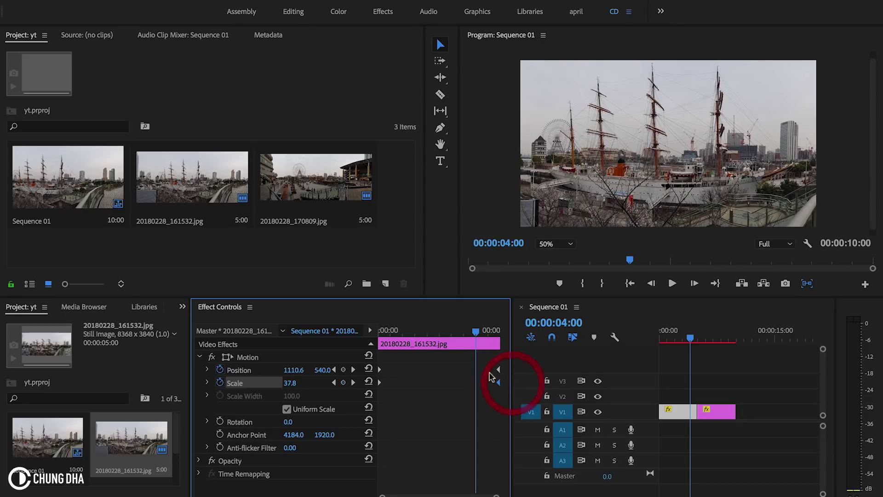
{"action": "left_click_drag", "start_coordinate": [433, 330], "coordinate": [368, 332]}
Play back the combined pan and zoom from the start of the sequence.
{"action": "key", "text": "space"}
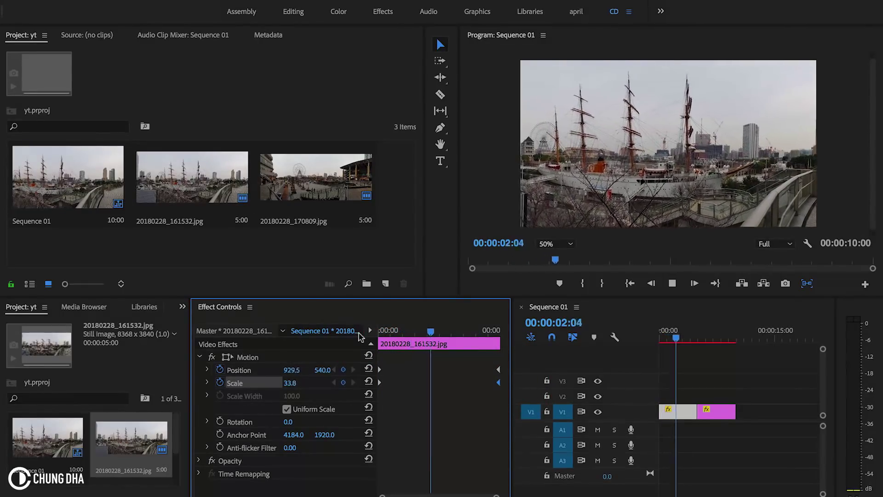
{"action": "key", "text": "space"}
{"action": "left_click_drag", "start_coordinate": [679, 339], "coordinate": [657, 332]}
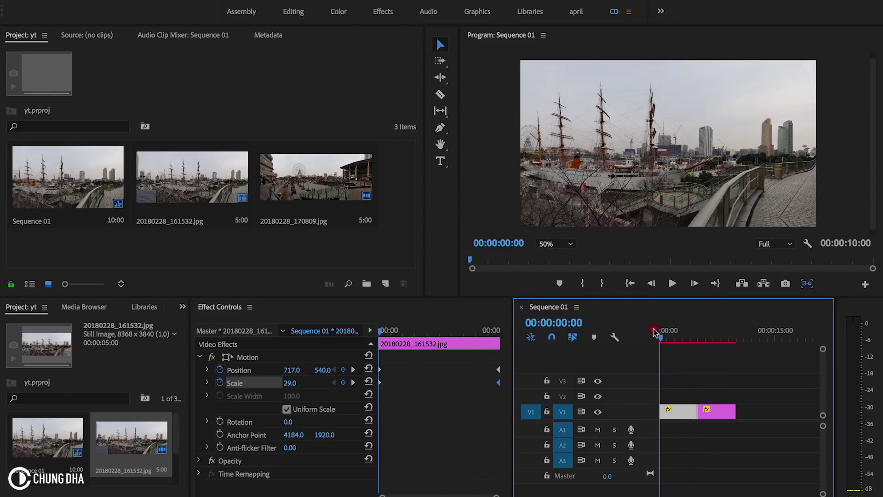
{"action": "key", "text": "space"}
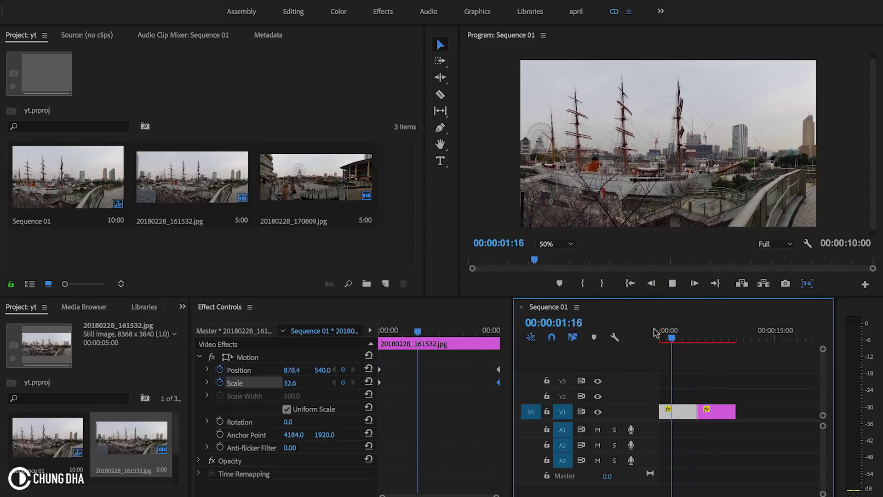
{"action": "key", "text": "space"}
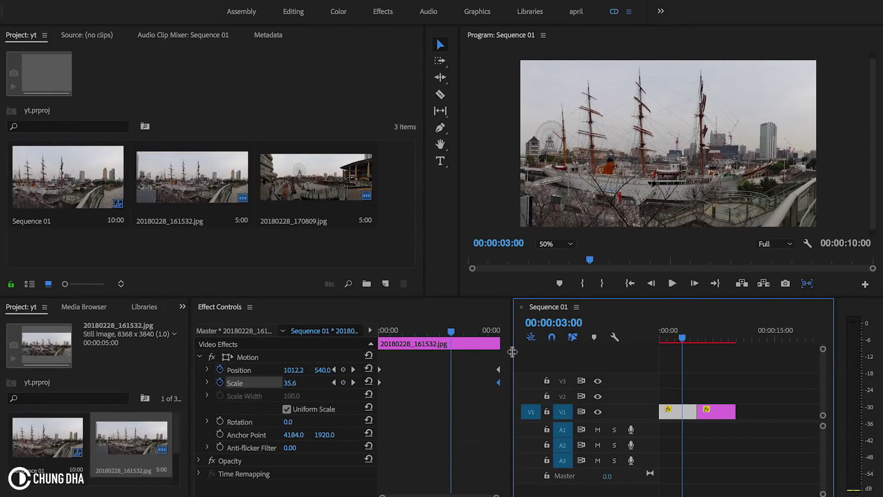
Change the end Scale keyframe to 35, return it to the clip end, and replay the zoom.
{"action": "mouse_move", "coordinate": [446, 334]}
{"action": "left_mouse_down"}
{"action": "mouse_move", "coordinate": [511, 330]}
{"action": "mouse_move", "coordinate": [460, 332]}
{"action": "left_mouse_up"}
{"action": "left_click_drag", "start_coordinate": [498, 384], "coordinate": [460, 384]}
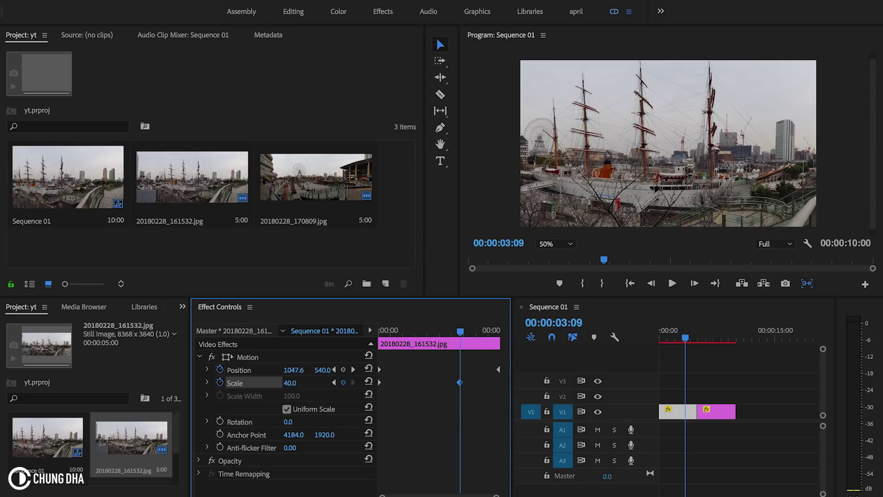
{"action": "type", "text": "35"}
{"action": "key", "text": "Return"}
{"action": "left_click_drag", "start_coordinate": [460, 382], "coordinate": [498, 383]}
{"action": "left_click_drag", "start_coordinate": [461, 332], "coordinate": [341, 331]}
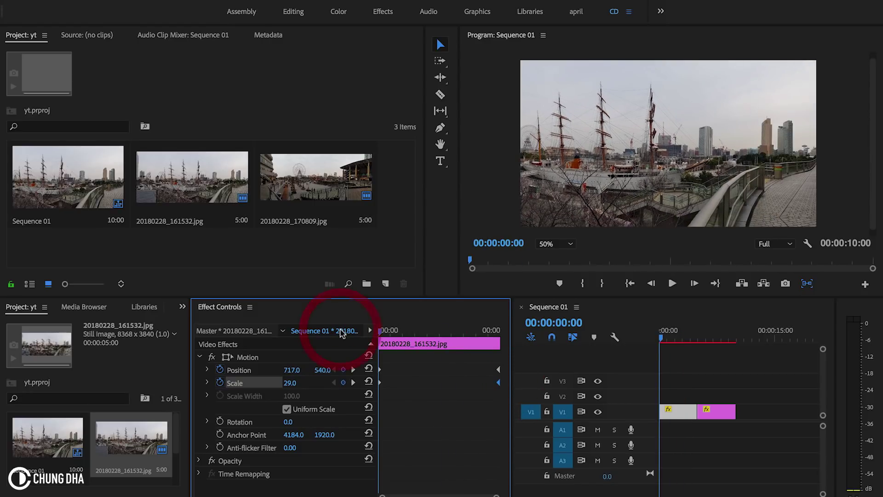
{"action": "key", "text": "space"}
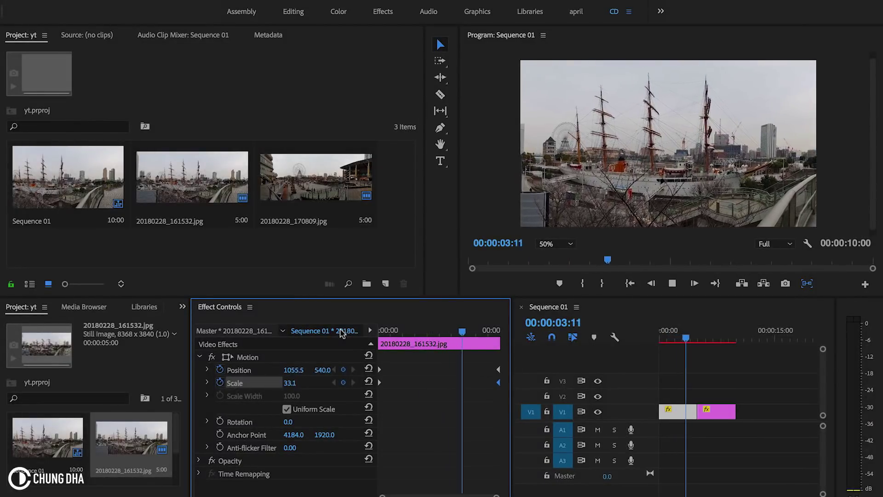
{"action": "key", "text": "space"}
{"action": "left_click_drag", "start_coordinate": [694, 338], "coordinate": [707, 342]}
Select the Ferris wheel clip and set a starting Scale keyframe of 28 at its start.
{"action": "left_click", "coordinate": [706, 340]}
{"action": "left_click", "coordinate": [712, 412]}
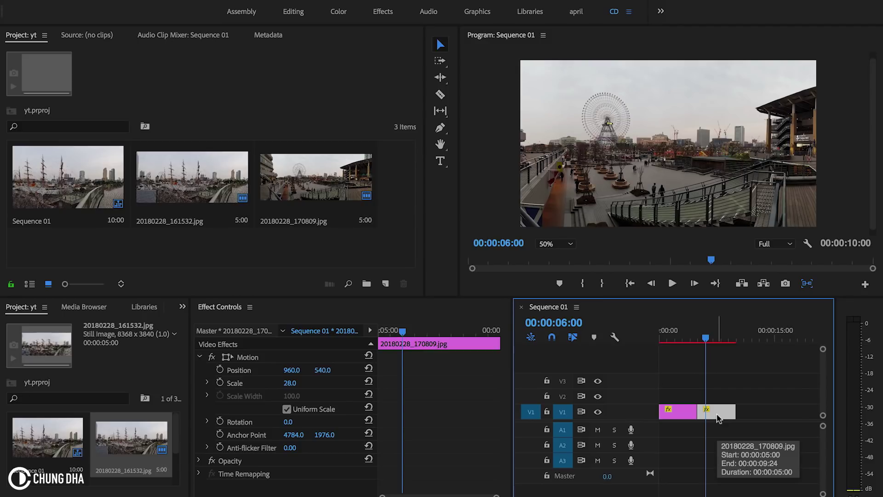
{"action": "mouse_move", "coordinate": [703, 339]}
{"action": "left_mouse_down"}
{"action": "mouse_move", "coordinate": [685, 339]}
{"action": "mouse_move", "coordinate": [707, 335]}
{"action": "left_mouse_up"}
{"action": "left_click", "coordinate": [710, 411]}
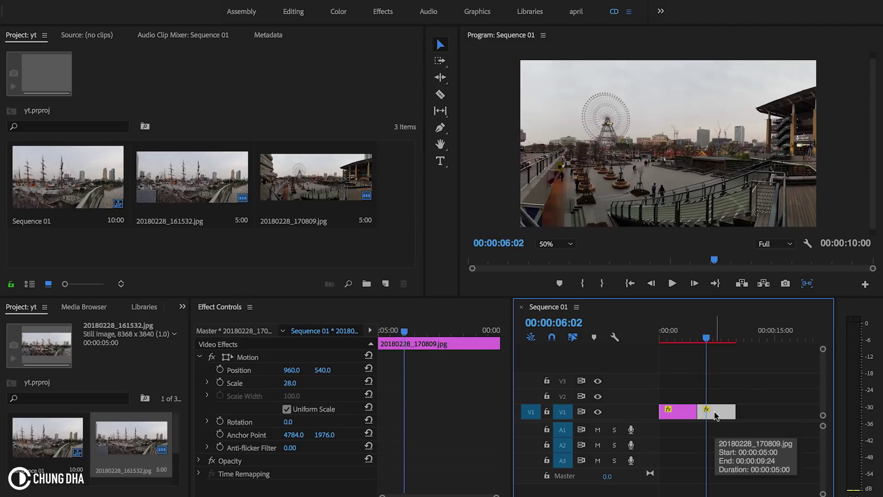
{"action": "left_click", "coordinate": [234, 382]}
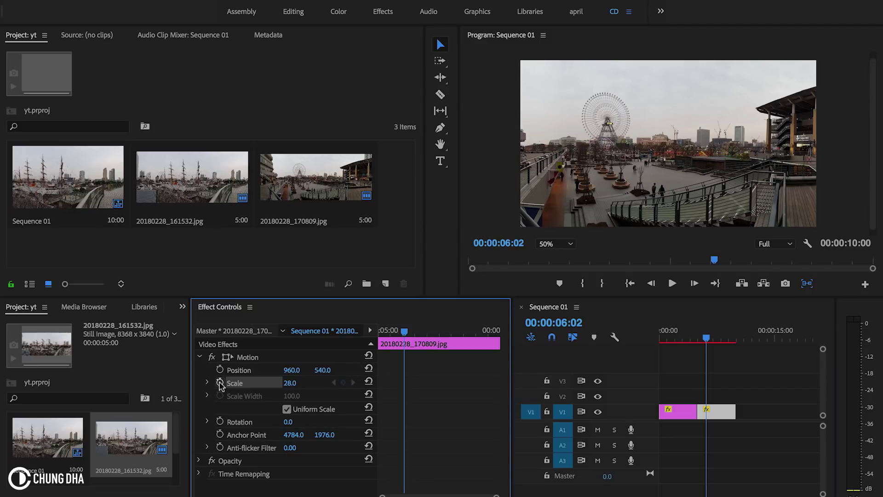
{"action": "left_click", "coordinate": [220, 383]}
Set Scale to 35 and move that keyframe to the end of the Ferris wheel clip.
{"action": "left_click", "coordinate": [298, 383]}
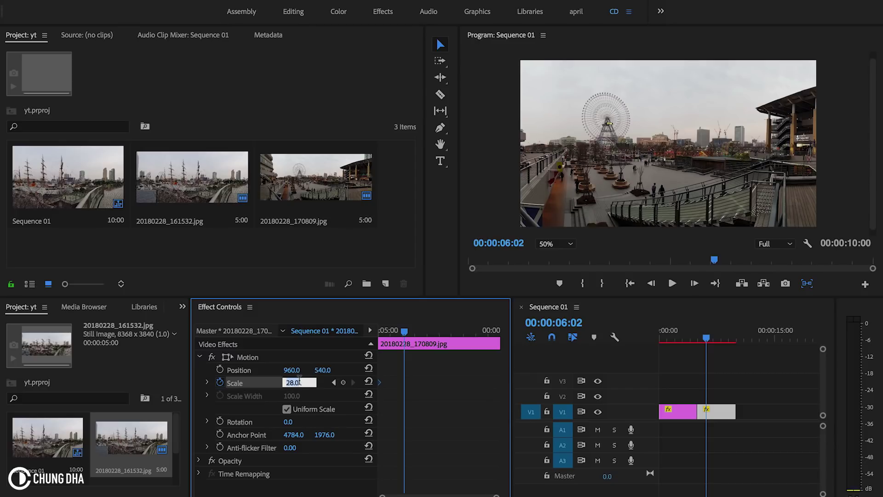
{"action": "type", "text": "35"}
{"action": "key", "text": "Return"}
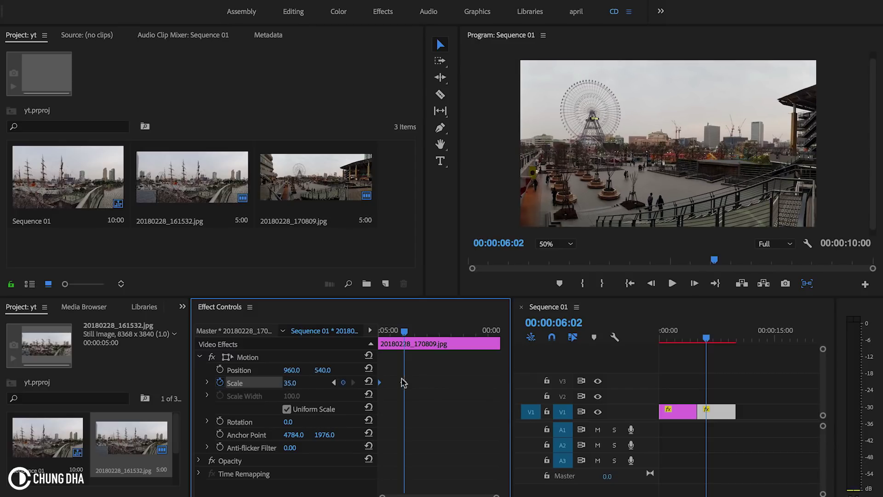
{"action": "left_click_drag", "start_coordinate": [405, 382], "coordinate": [514, 377]}
Preview the Ferris wheel zoom, save the project, and return to the clip's start.
{"action": "left_click_drag", "start_coordinate": [386, 331], "coordinate": [358, 332]}
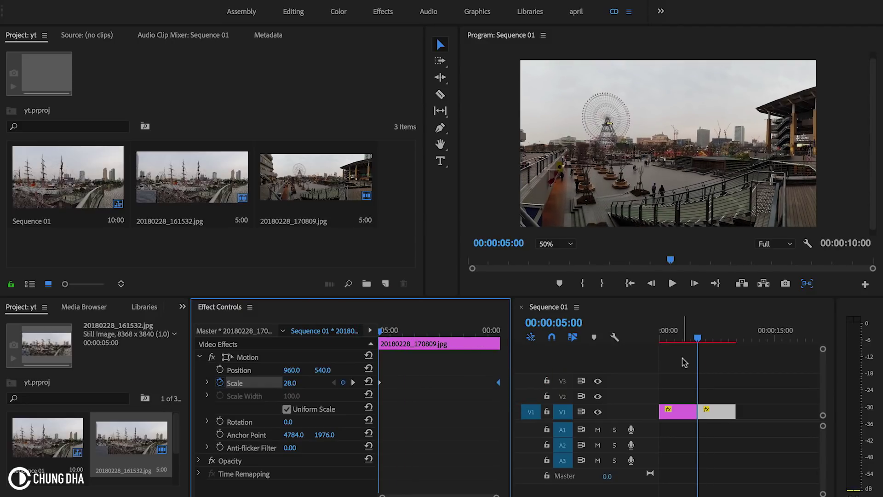
{"action": "key", "text": "space"}
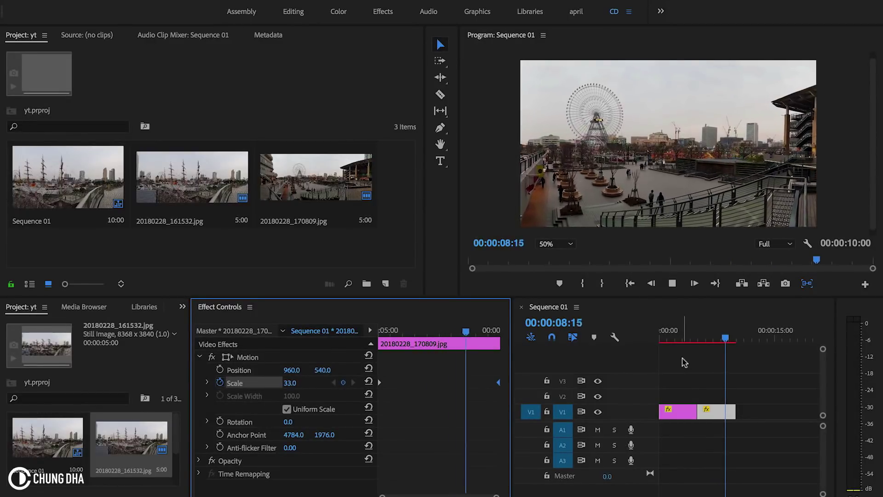
{"action": "key", "text": "space"}
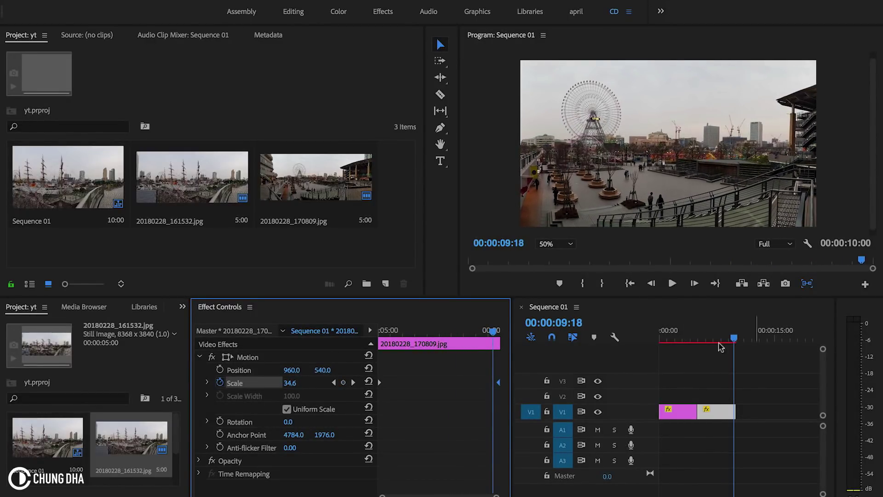
{"action": "key", "text": "super+s"}
{"action": "left_click_drag", "start_coordinate": [734, 339], "coordinate": [720, 337]}
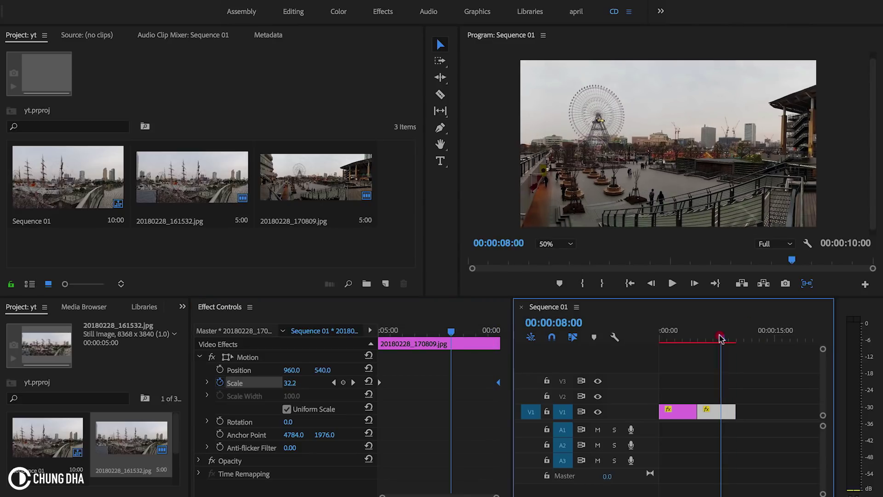
{"action": "left_click_drag", "start_coordinate": [419, 332], "coordinate": [317, 329]}
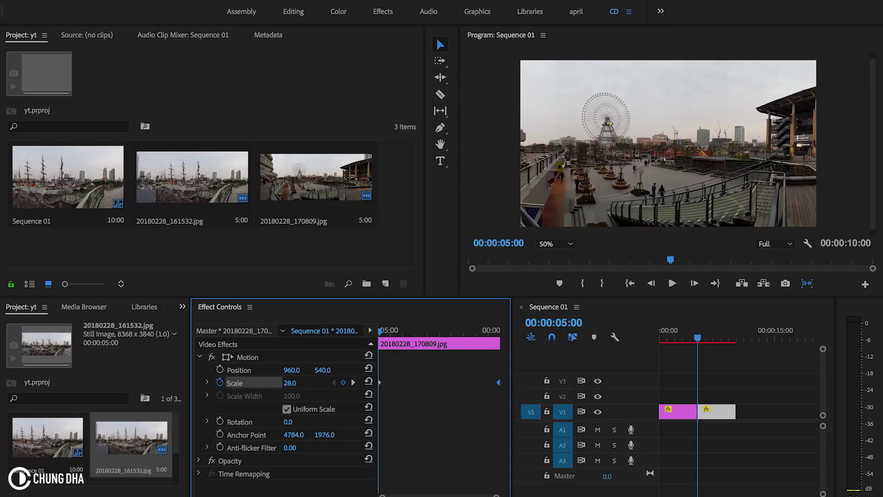
Keyframe the Ferris wheel's Position from 960, 540 at its start to 1138, 569 at its end.
{"action": "left_click", "coordinate": [220, 370]}
{"action": "left_click_drag", "start_coordinate": [386, 330], "coordinate": [472, 323]}
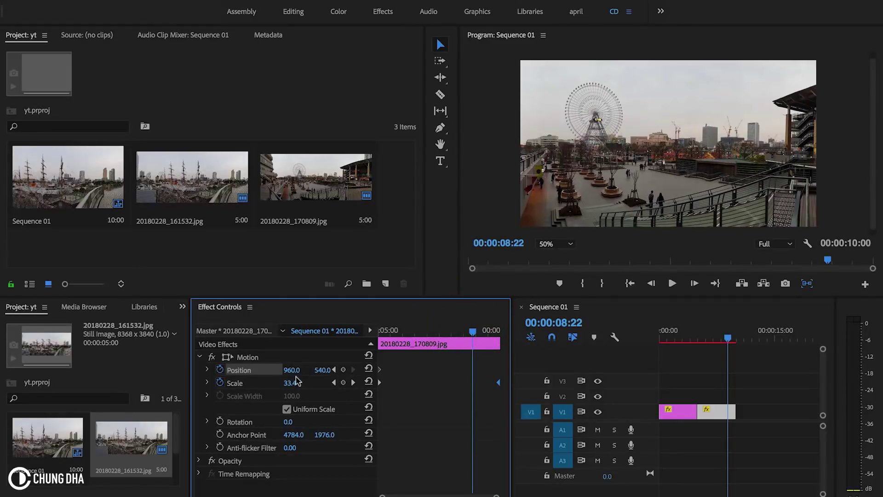
{"action": "left_click_drag", "start_coordinate": [291, 373], "coordinate": [396, 373]}
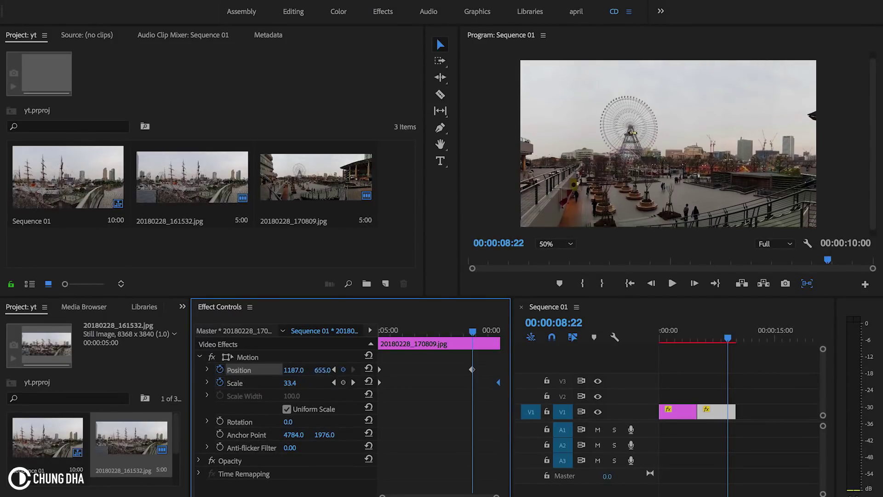
{"action": "left_click_drag", "start_coordinate": [322, 370], "coordinate": [294, 370]}
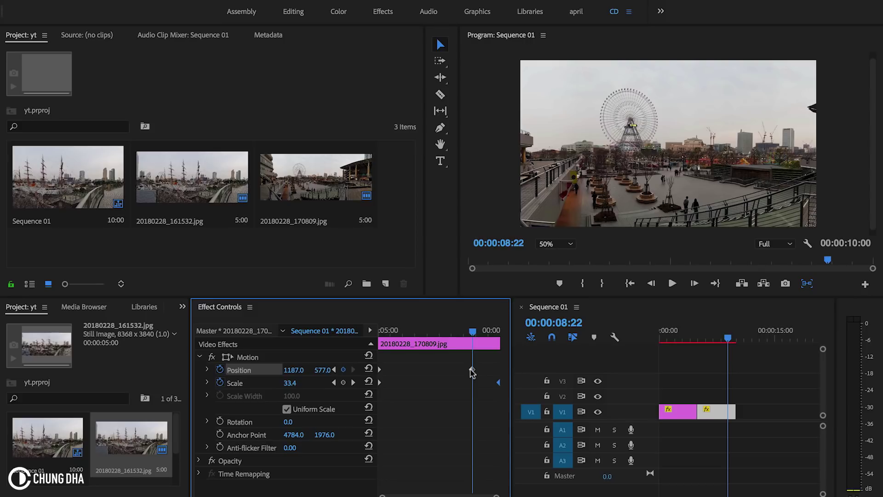
{"action": "left_click_drag", "start_coordinate": [471, 371], "coordinate": [509, 370]}
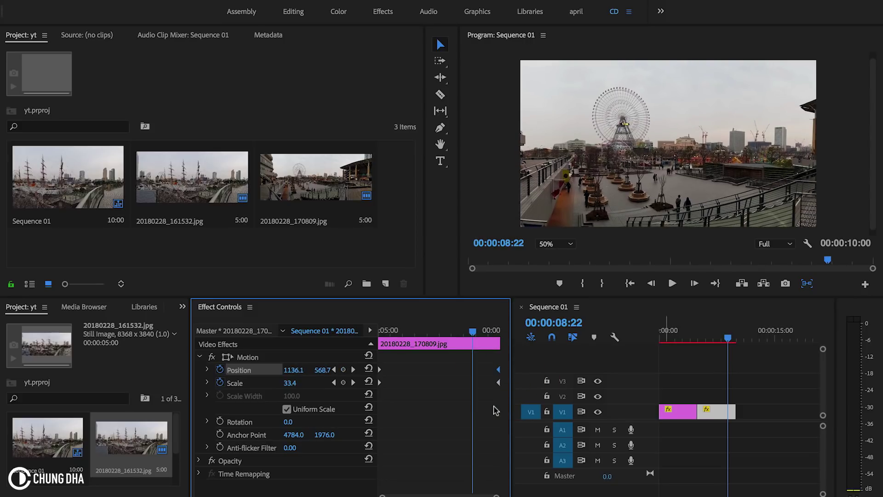
Play back the Ferris wheel photo's combined pan and zoom.
{"action": "left_click", "coordinate": [696, 338]}
{"action": "key", "text": "space"}
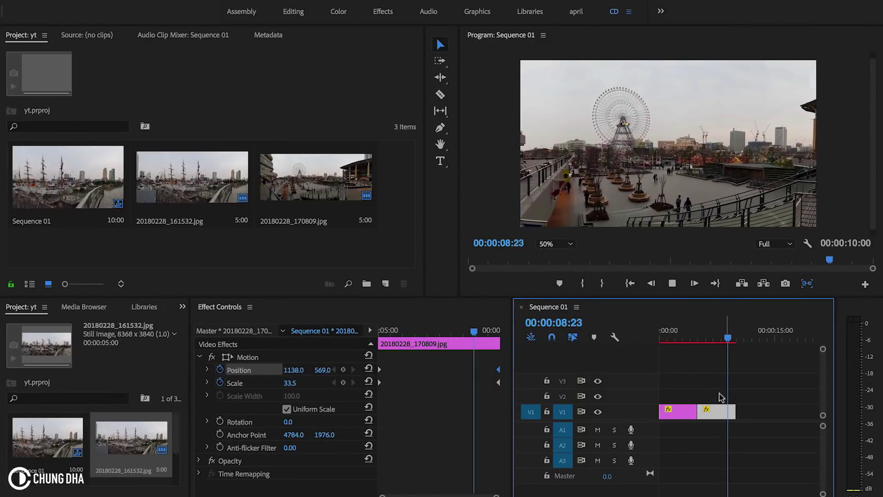
{"action": "left_click_drag", "start_coordinate": [701, 338], "coordinate": [688, 336]}
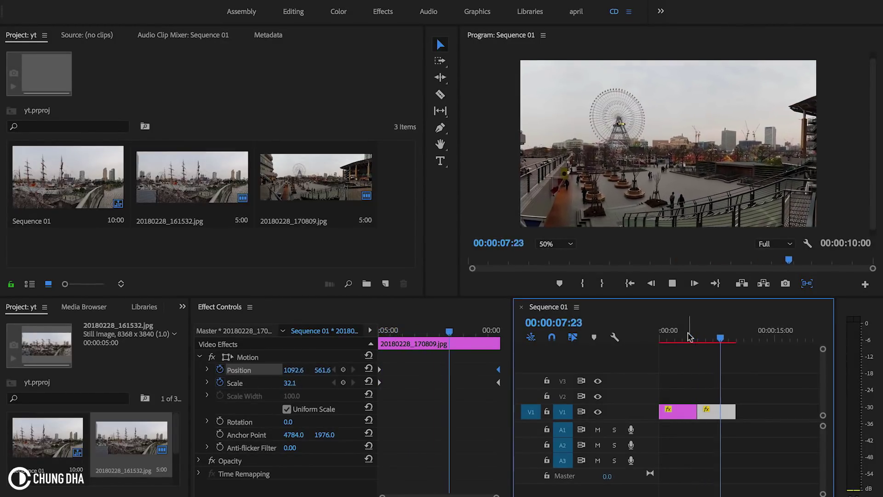
{"action": "key", "text": "space"}
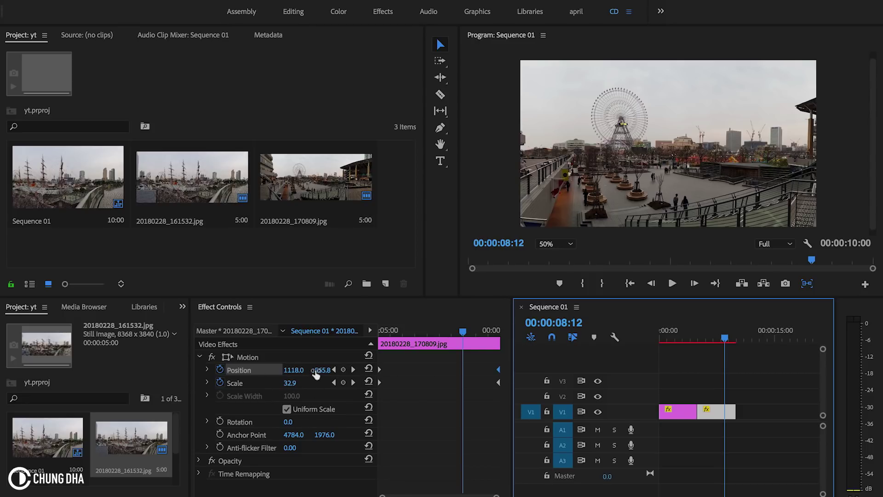
{"action": "left_click", "coordinate": [667, 332]}
{"action": "left_click_drag", "start_coordinate": [667, 332], "coordinate": [723, 333]}
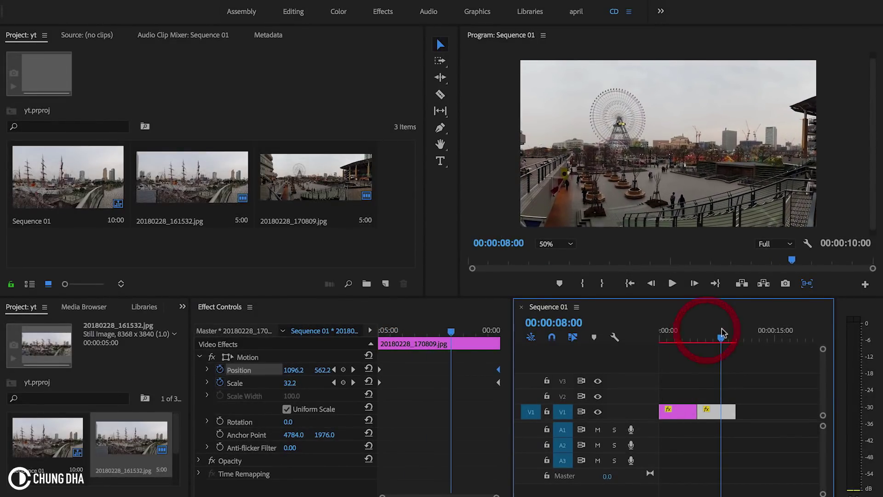